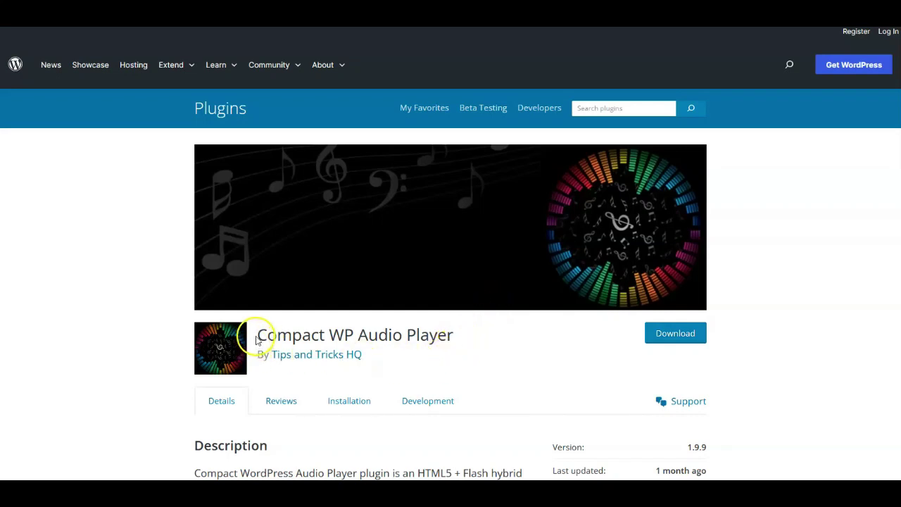
- Highlight the plugin name 'Compact WP Audio Player' on its wordpress.org page
{"action": "left_click_drag", "start_coordinate": [258, 335], "coordinate": [454, 341]}
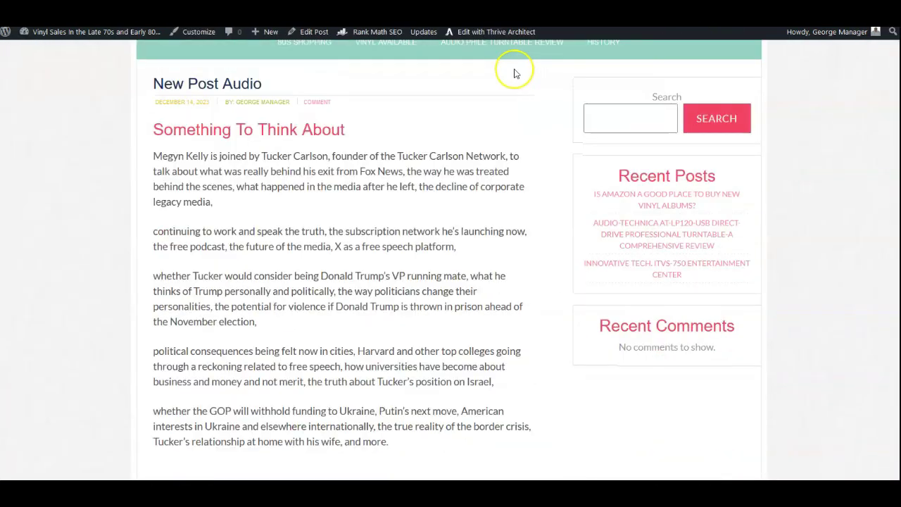
- Scroll the 'compact WP audio player' search results to find the plugin at the top
{"action": "scroll", "coordinate": [507, 84], "scroll_direction": "down", "scroll_amount": 3}
{"action": "scroll", "coordinate": [481, 95], "scroll_direction": "up", "scroll_amount": 3}
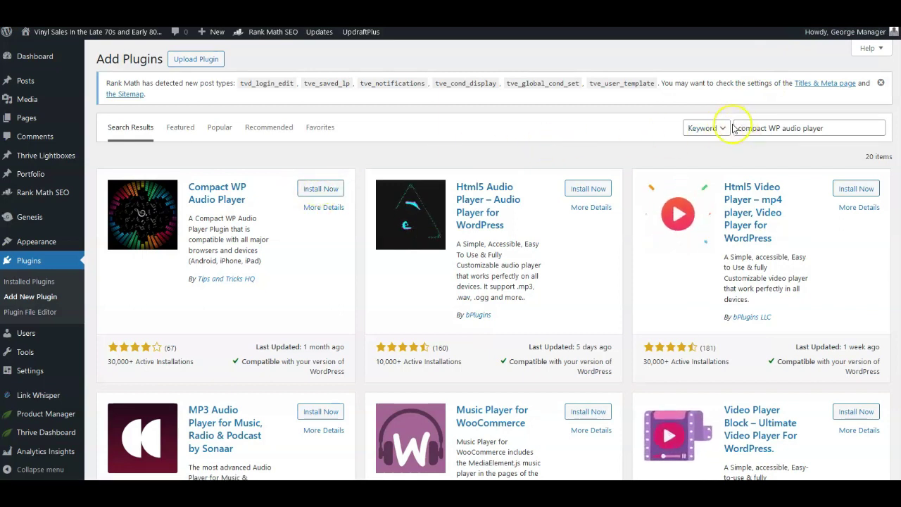
- Install and activate Compact Audio Player 1.9.9, then go to Settings > SC Audio Player
{"action": "left_click", "coordinate": [315, 190]}
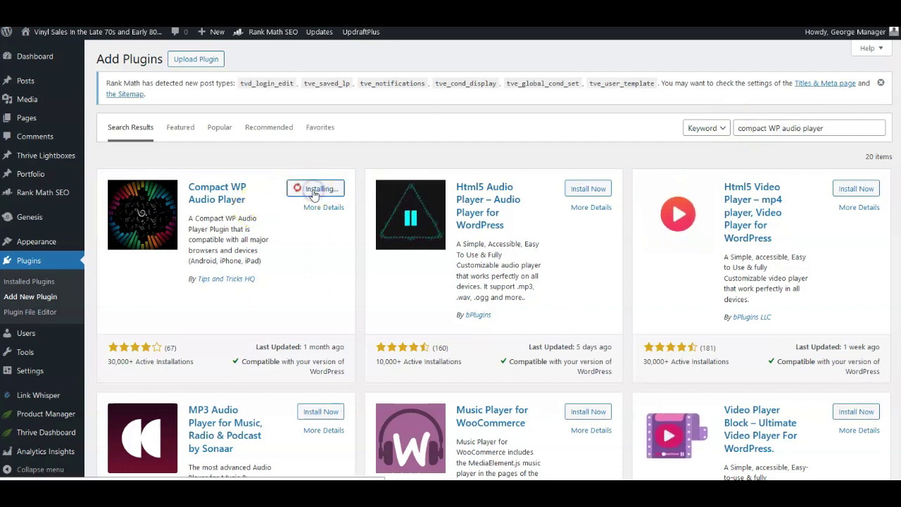
{"action": "left_click", "coordinate": [326, 191]}
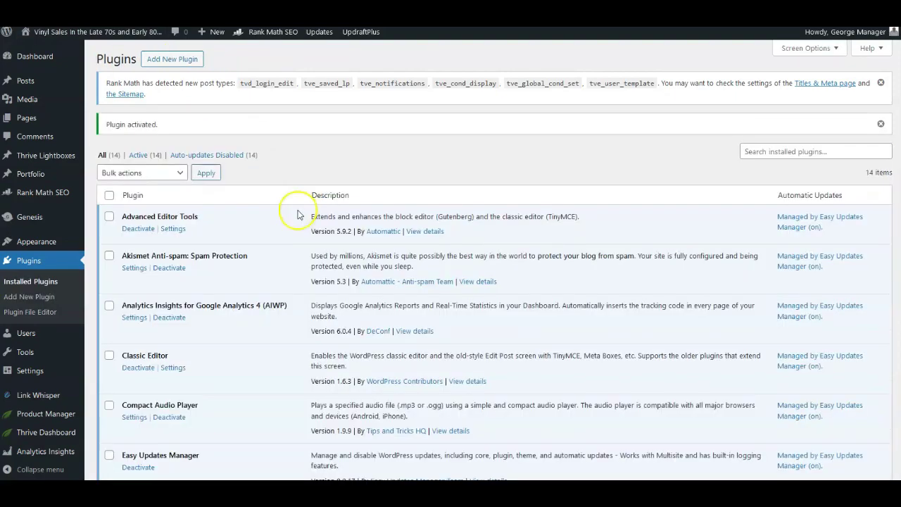
{"action": "scroll", "coordinate": [298, 213], "scroll_direction": "down", "scroll_amount": 5}
{"action": "mouse_move", "coordinate": [23, 377]}
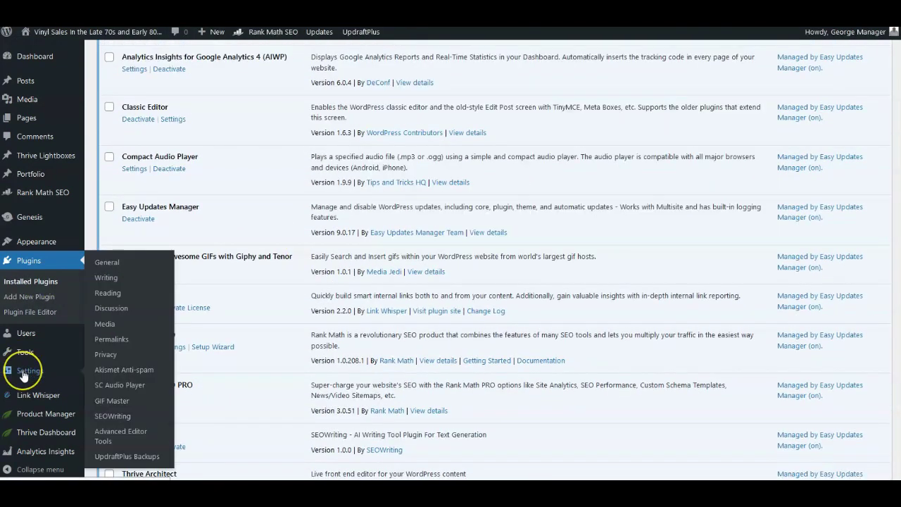
{"action": "left_click", "coordinate": [113, 387]}
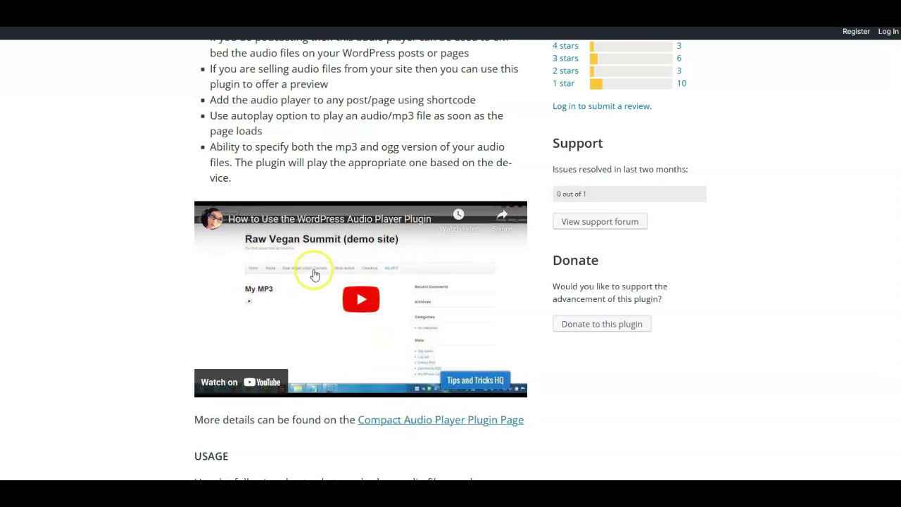
- Scroll the wordpress.org plugin page to read the sc_embed_player shortcode usage instructions
{"action": "scroll", "coordinate": [258, 302], "scroll_direction": "down", "scroll_amount": 3}
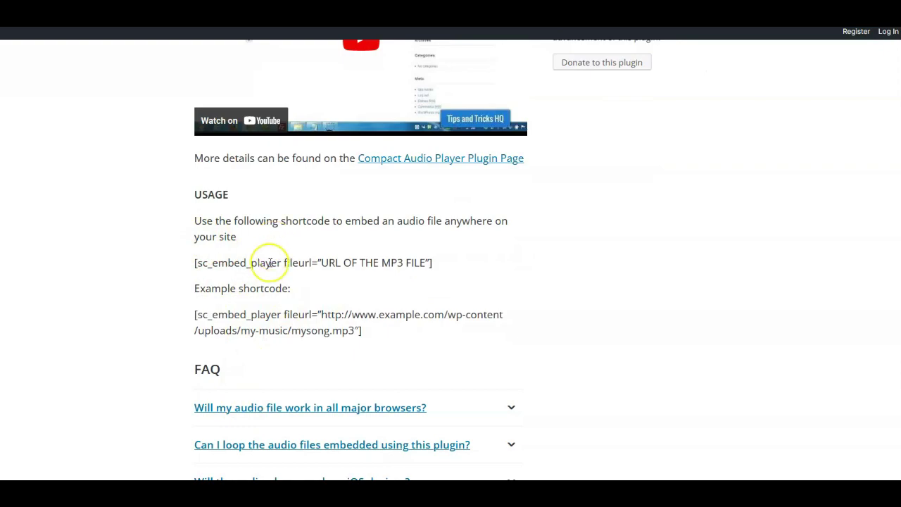
{"action": "scroll", "coordinate": [269, 266], "scroll_direction": "up", "scroll_amount": 2}
{"action": "scroll", "coordinate": [281, 261], "scroll_direction": "up", "scroll_amount": 6}
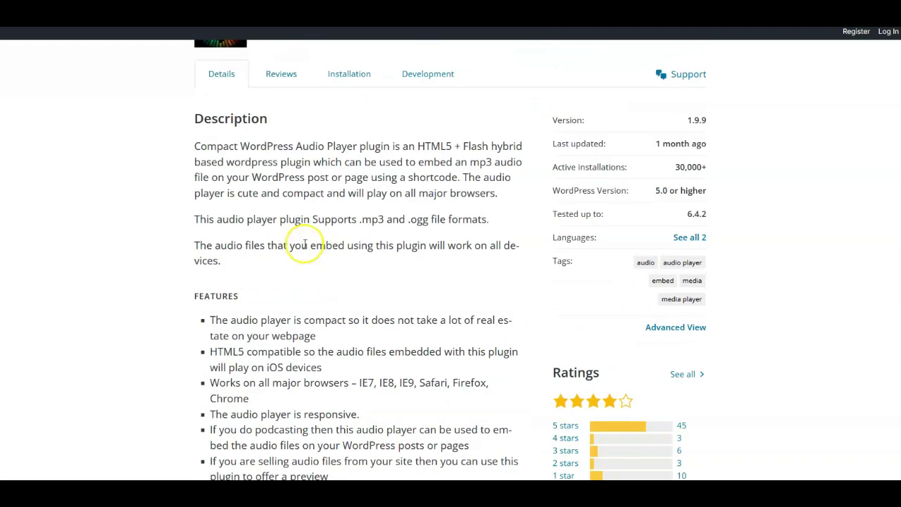
{"action": "scroll", "coordinate": [306, 445], "scroll_direction": "down", "scroll_amount": 3}
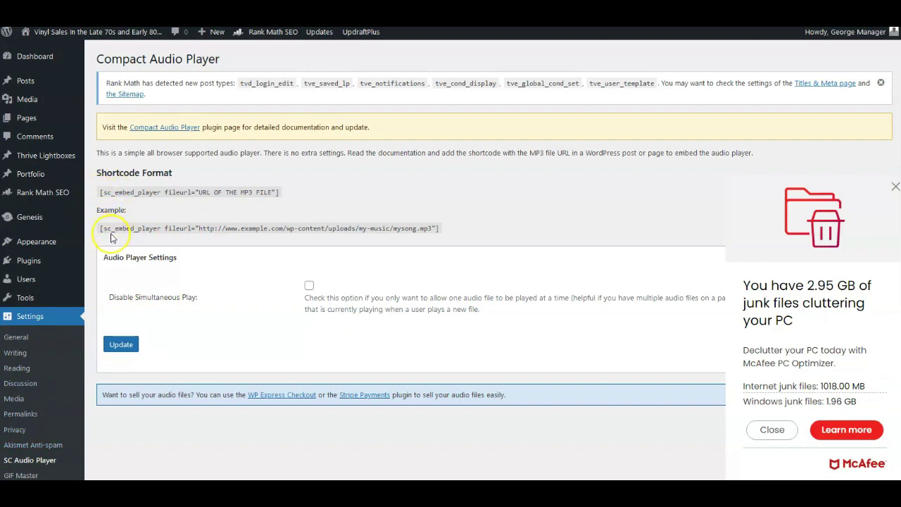
- Copy the sc_embed_player shortcode format from the plugin settings page
{"action": "left_click_drag", "start_coordinate": [102, 192], "coordinate": [279, 192]}
{"action": "right_click", "coordinate": [280, 193]}
{"action": "left_click", "coordinate": [292, 206]}
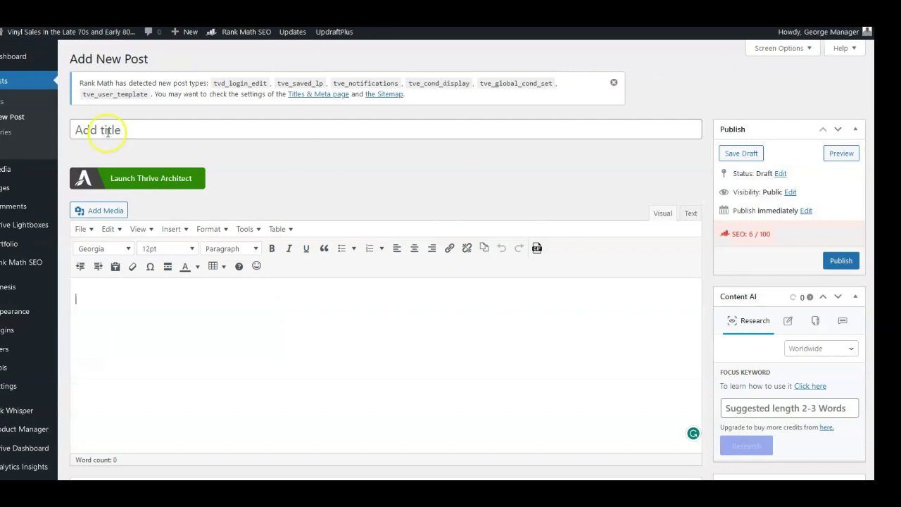
- Create a post titled 'New Post Audio' with the shortcode pasted into the Text tab
{"action": "left_click", "coordinate": [107, 131]}
{"action": "type", "text": "New Post Audio"}
{"action": "left_click", "coordinate": [717, 213]}
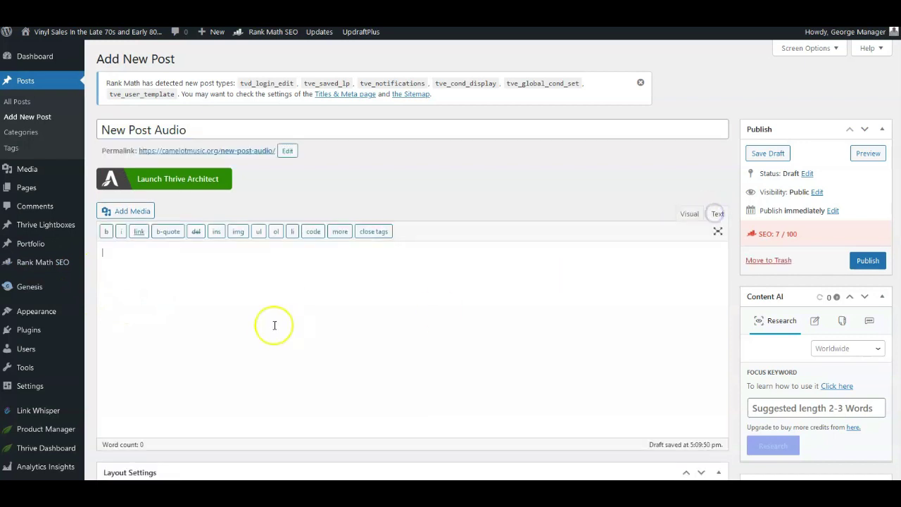
{"action": "right_click", "coordinate": [125, 274]}
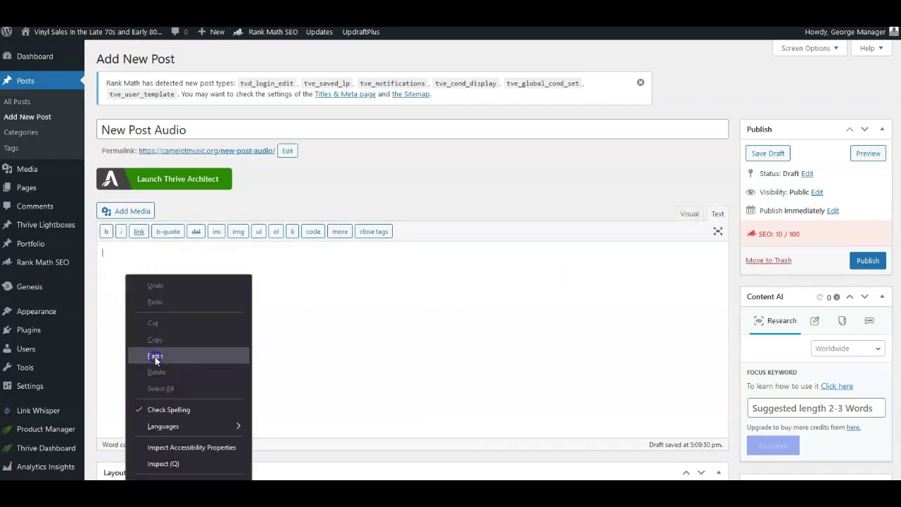
{"action": "left_click", "coordinate": [155, 357]}
- Save the post as a draft and open its preview in a new tab
{"action": "left_click", "coordinate": [766, 152]}
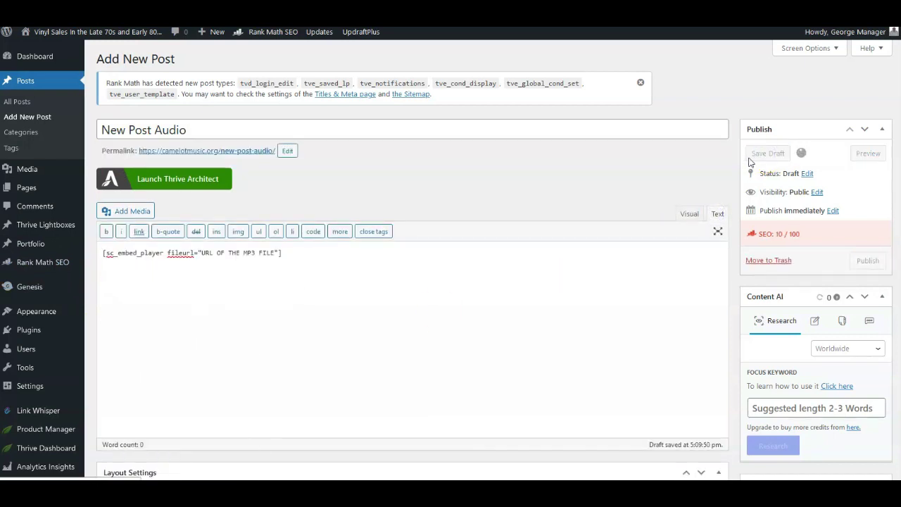
{"action": "right_click", "coordinate": [187, 126]}
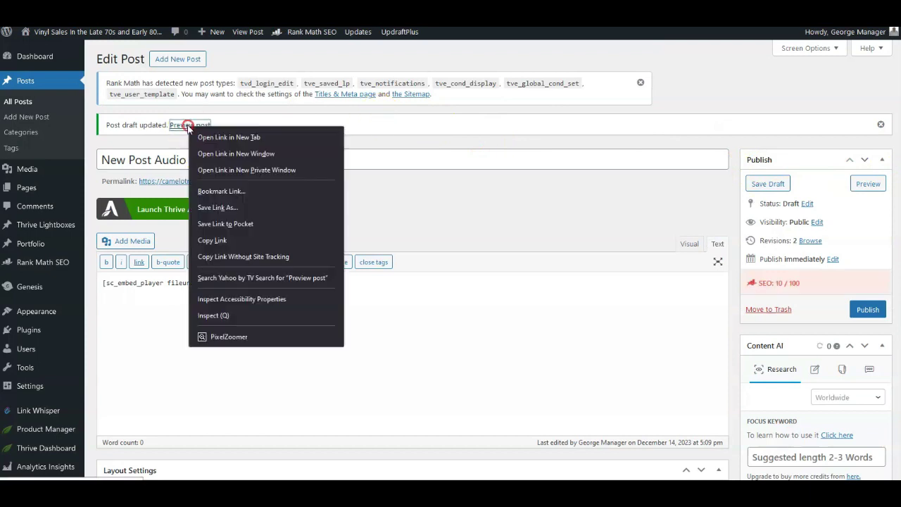
{"action": "left_click", "coordinate": [208, 138]}
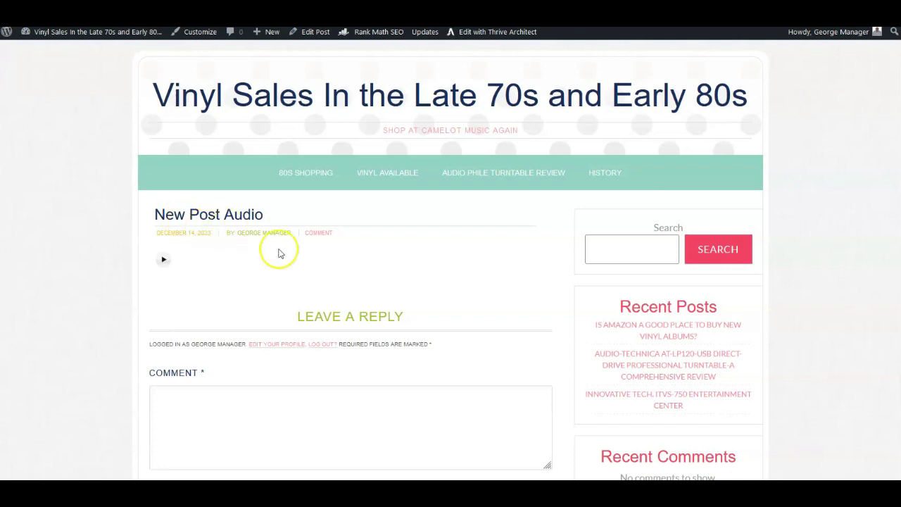
- Play the compact audio button in the preview, then close the preview tab
{"action": "left_click", "coordinate": [163, 262]}
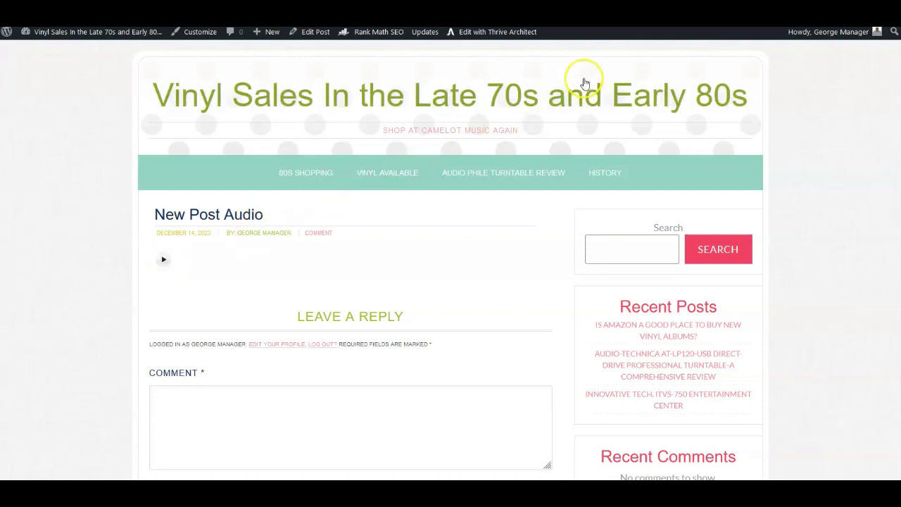
{"action": "key", "text": "ctrl+w"}
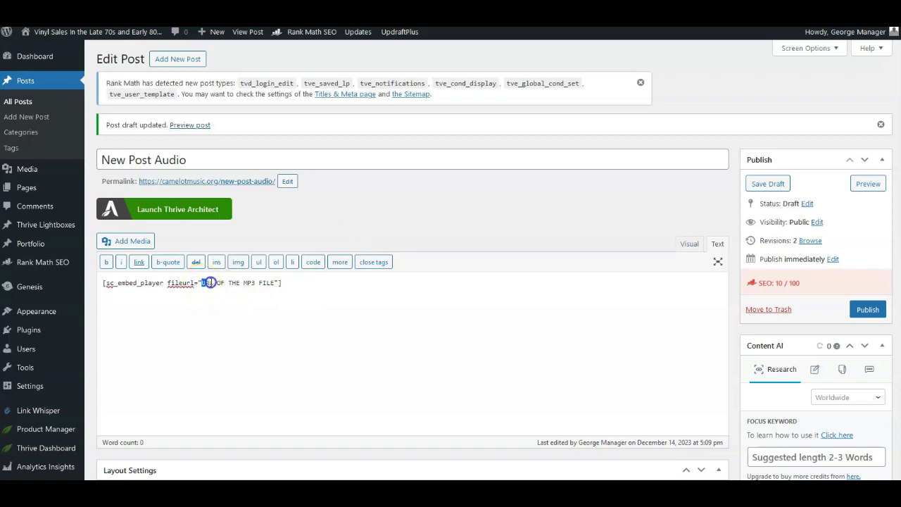
- Replace the URL placeholder with WGBC-Geneseo-Campus-Radio-George-4.mp3, save, and test play/pause in the preview
{"action": "left_click_drag", "start_coordinate": [209, 282], "coordinate": [272, 283]}
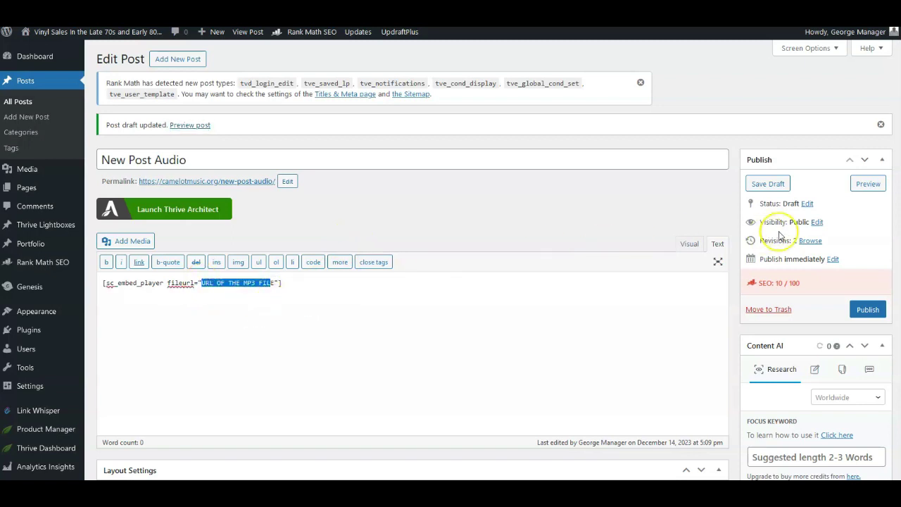
{"action": "left_click", "coordinate": [759, 184]}
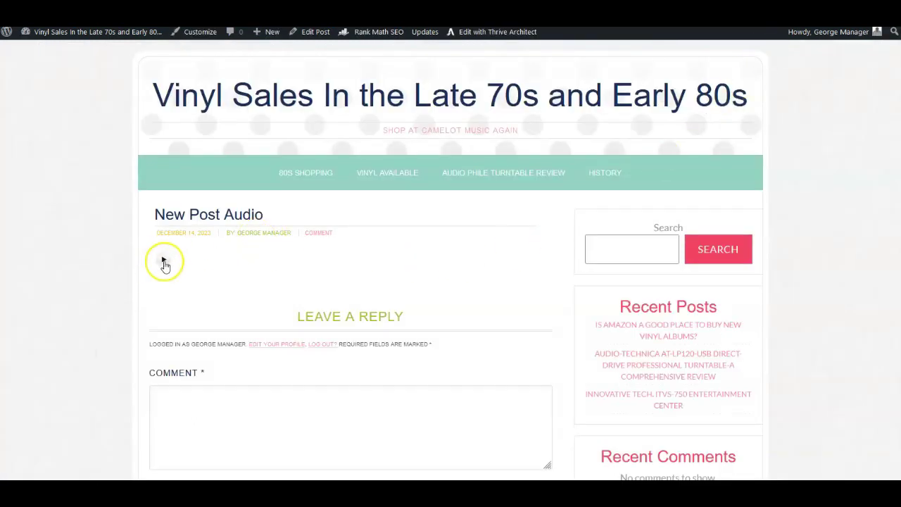
{"action": "left_click", "coordinate": [161, 262]}
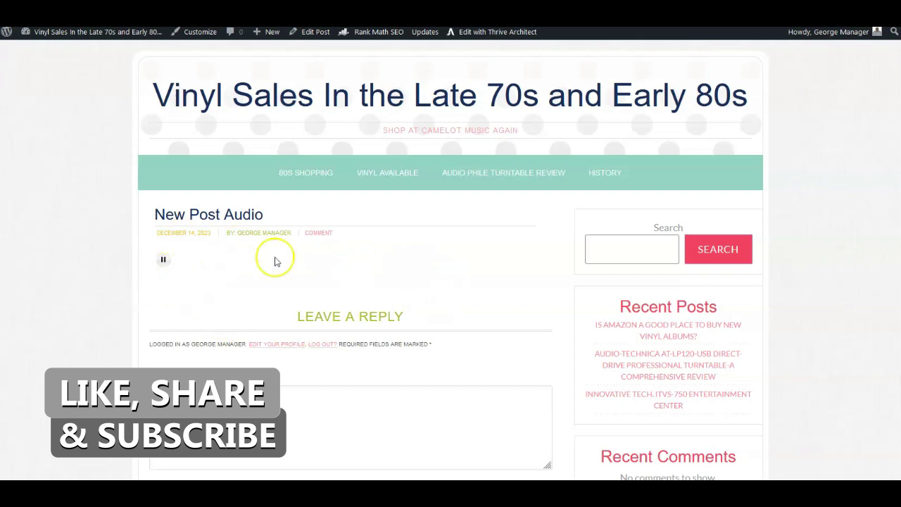
{"action": "left_click", "coordinate": [161, 257]}
{"action": "left_click", "coordinate": [161, 265]}
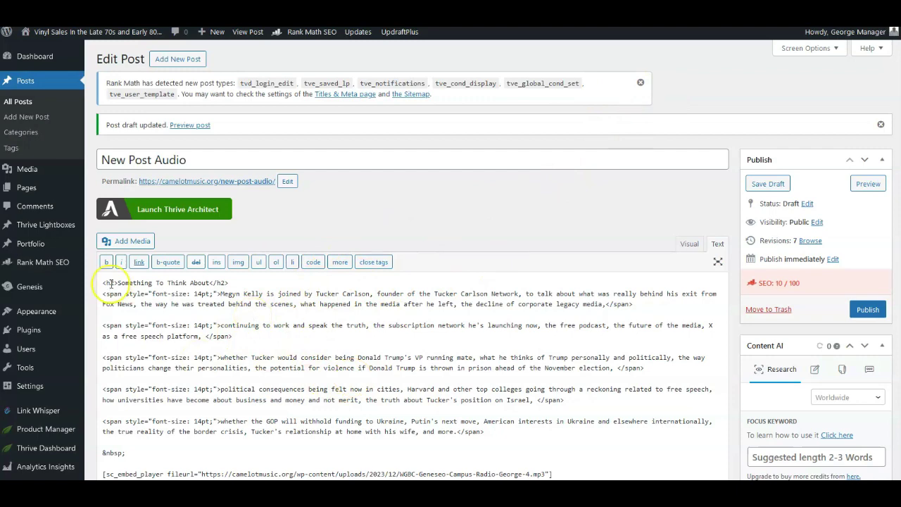
{"action": "scroll", "coordinate": [99, 275], "scroll_direction": "down", "scroll_amount": 1}
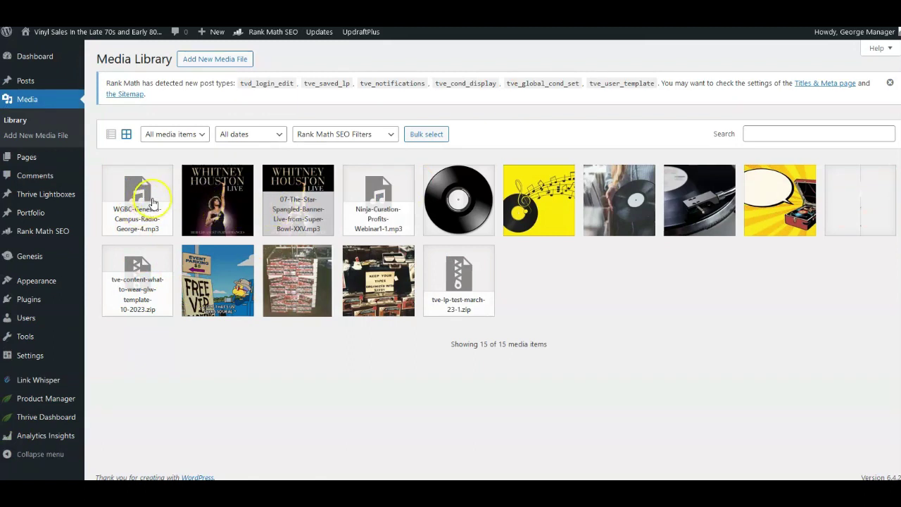
{"action": "right_click", "coordinate": [148, 199]}
{"action": "left_click", "coordinate": [148, 201]}
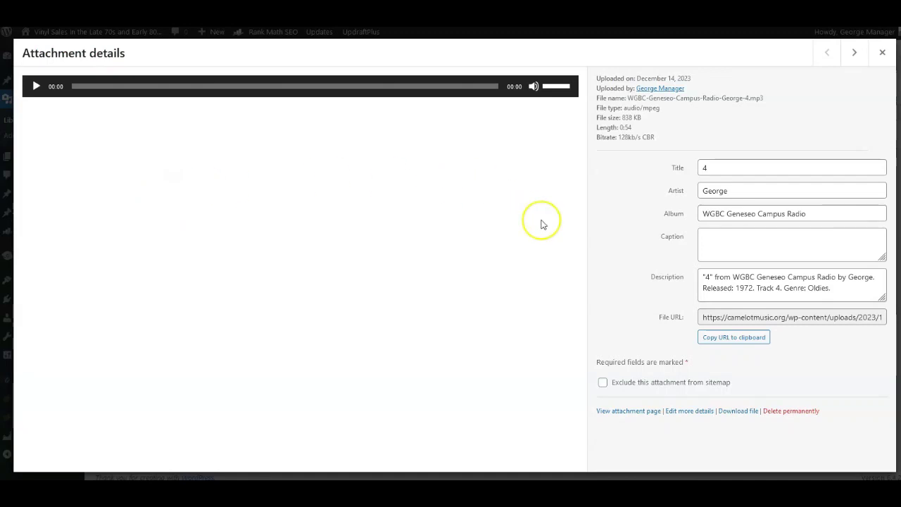
{"action": "left_click_drag", "start_coordinate": [704, 317], "coordinate": [885, 330]}
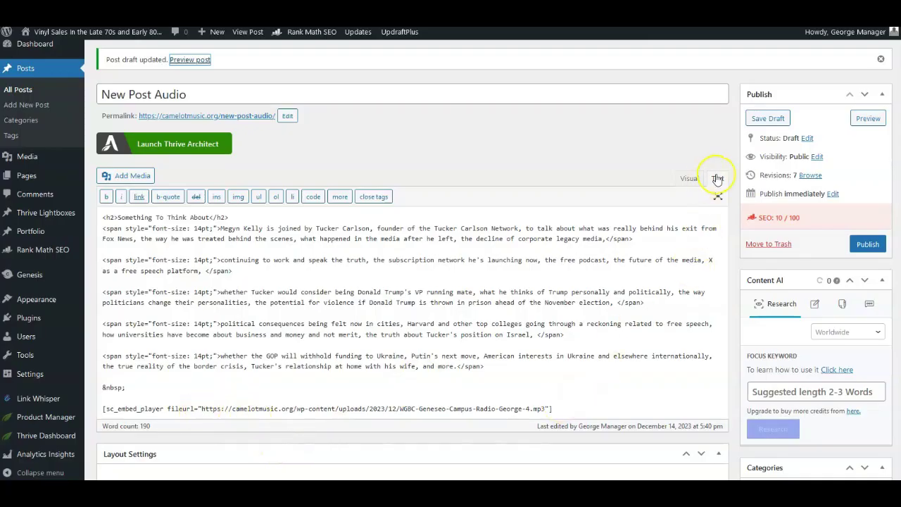
- Preview the Super Bowl post and play the Star-Spangled Banner audio below its text
{"action": "left_click", "coordinate": [757, 121]}
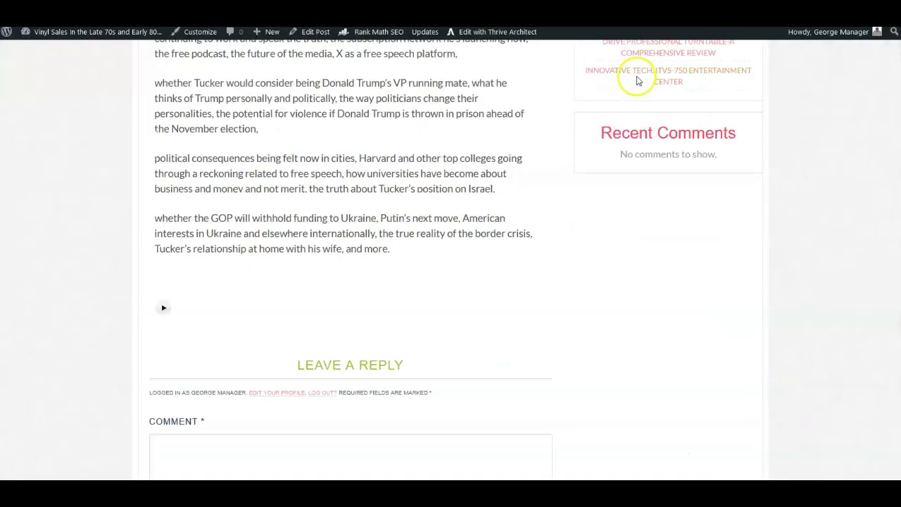
{"action": "scroll", "coordinate": [600, 149], "scroll_direction": "up", "scroll_amount": 4}
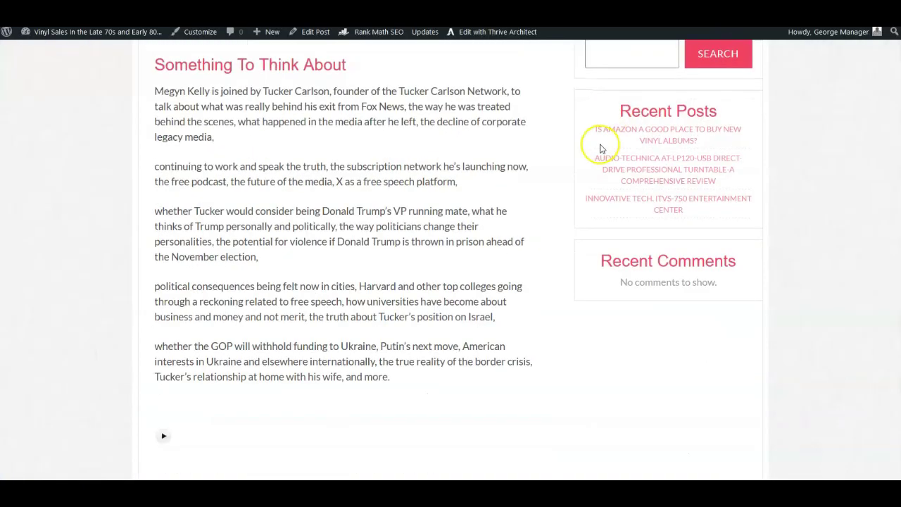
{"action": "scroll", "coordinate": [571, 184], "scroll_direction": "down", "scroll_amount": 2}
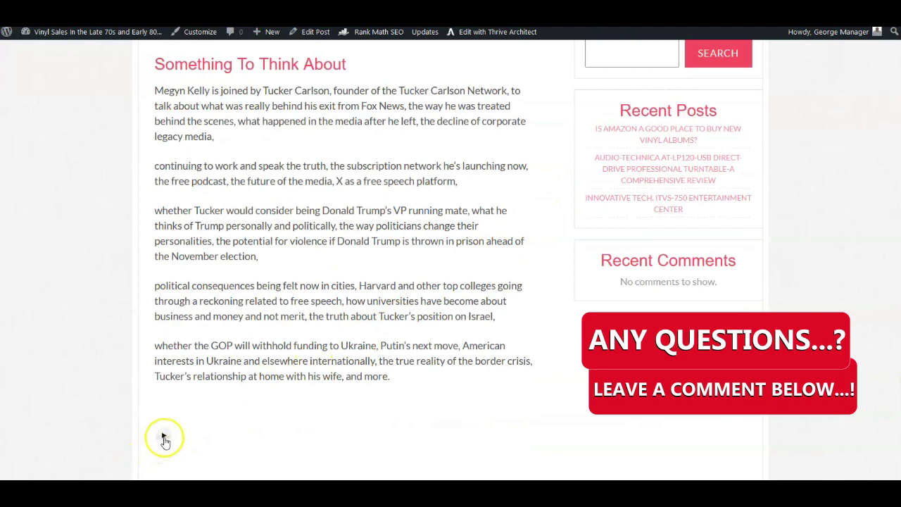
{"action": "left_click", "coordinate": [162, 436]}
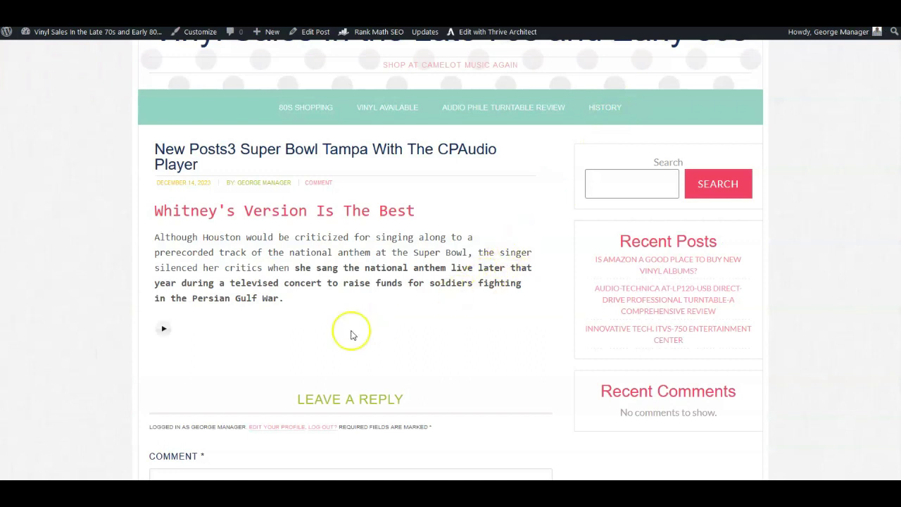
- Play and then stop the Super Bowl post's compact audio player in the preview
{"action": "left_click", "coordinate": [163, 328]}
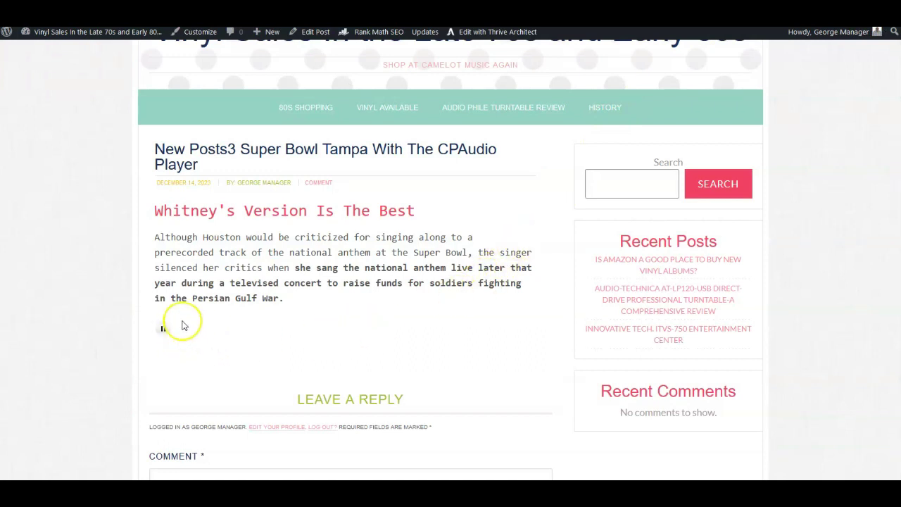
{"action": "left_click", "coordinate": [163, 329]}
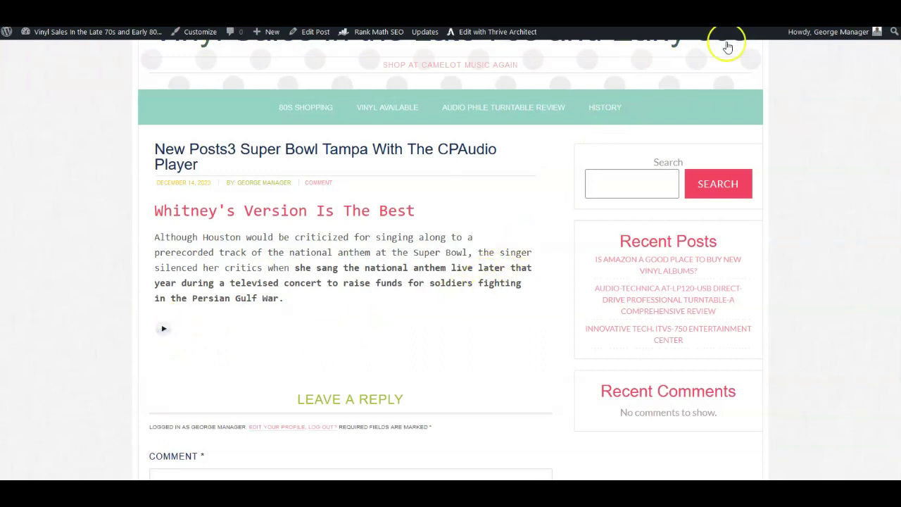